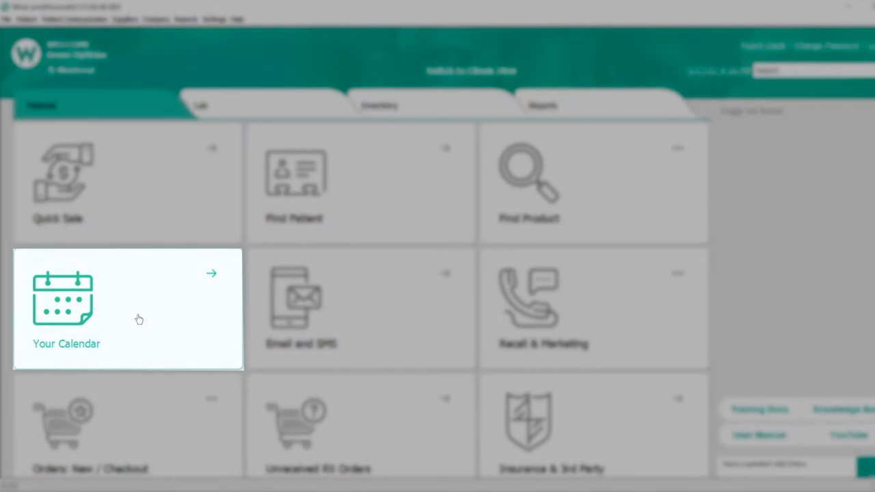
Start booking the Monday May 17 1:00 pm calendar slot and search for patient 'marty mcfly'.
left_click(138, 319)
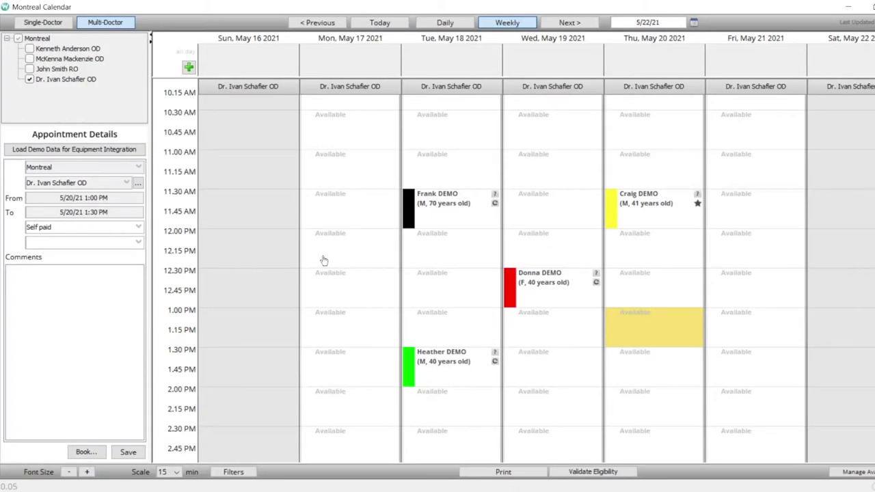
left_click(368, 330)
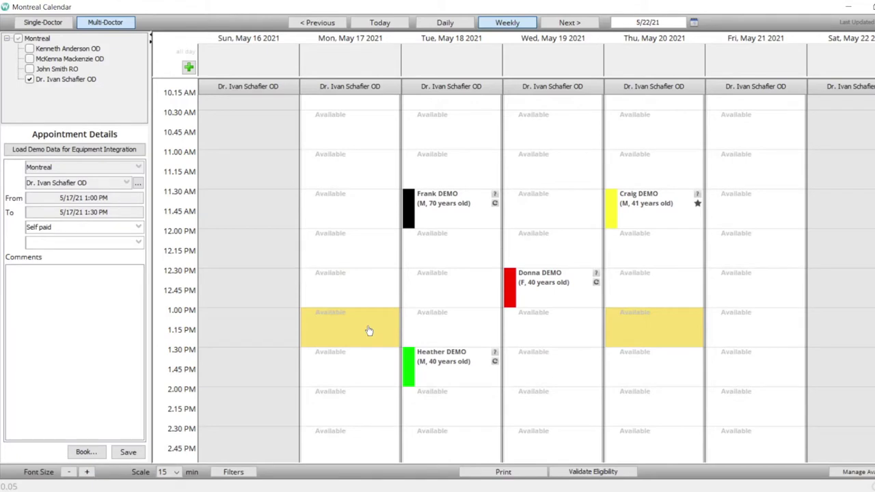
right_click(369, 331)
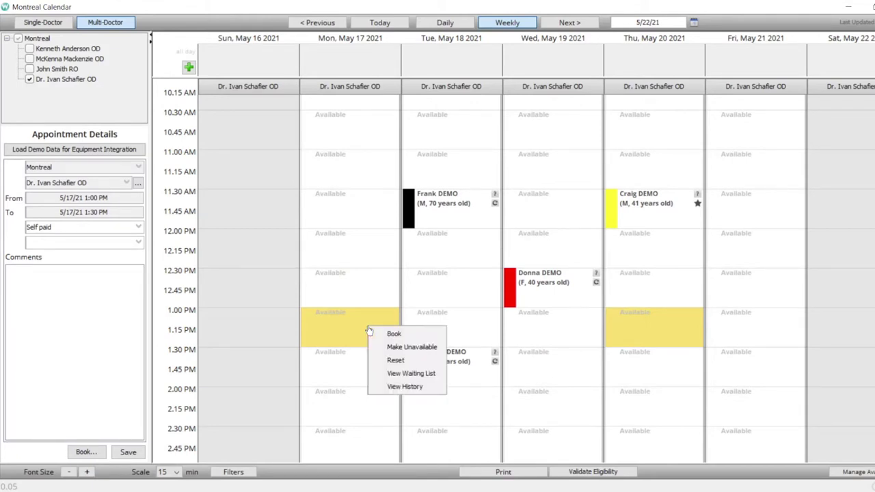
left_click(412, 335)
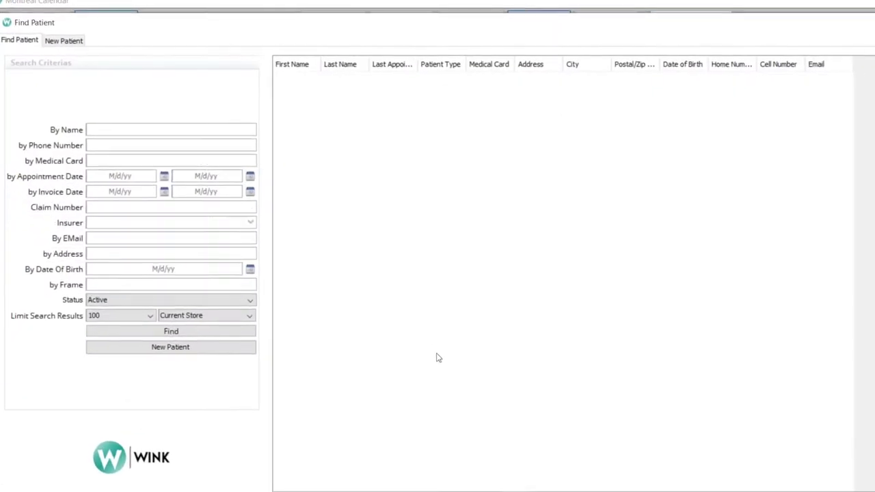
type("marty mcfly")
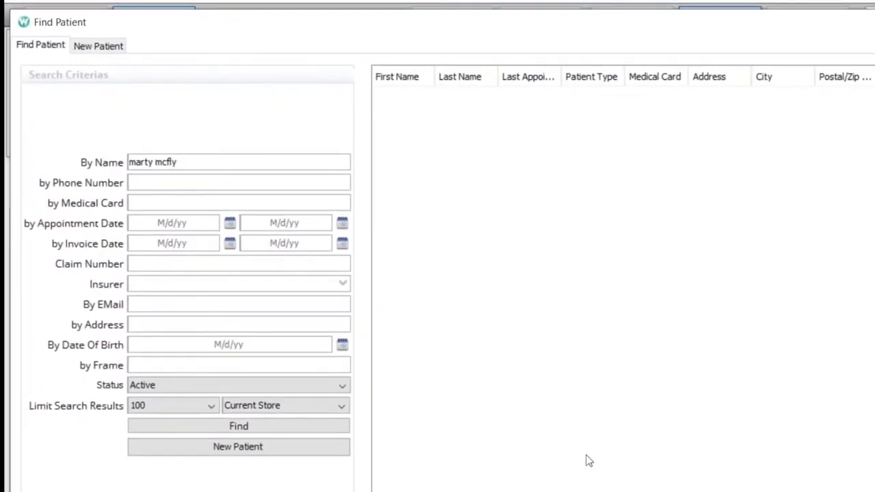
key("Return")
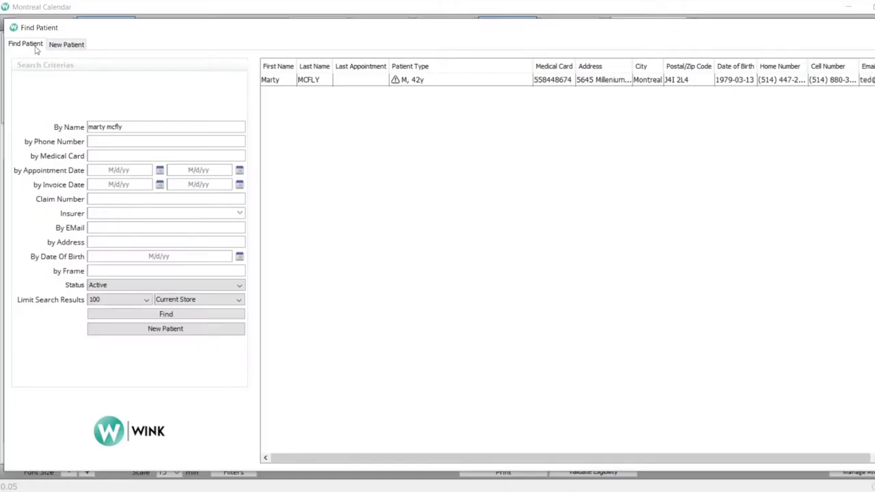
Select Marty MCFLY and set the appointment type to Comprehensive Eye Exam.
double_click(457, 80)
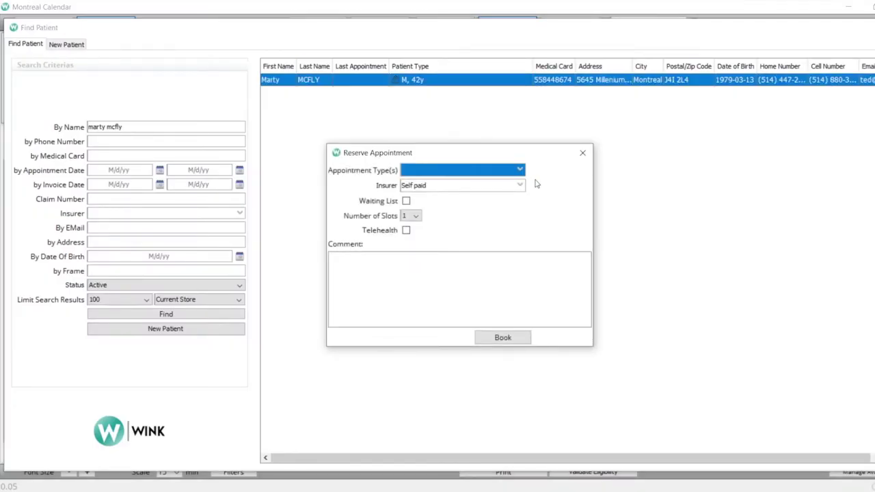
left_click(524, 173)
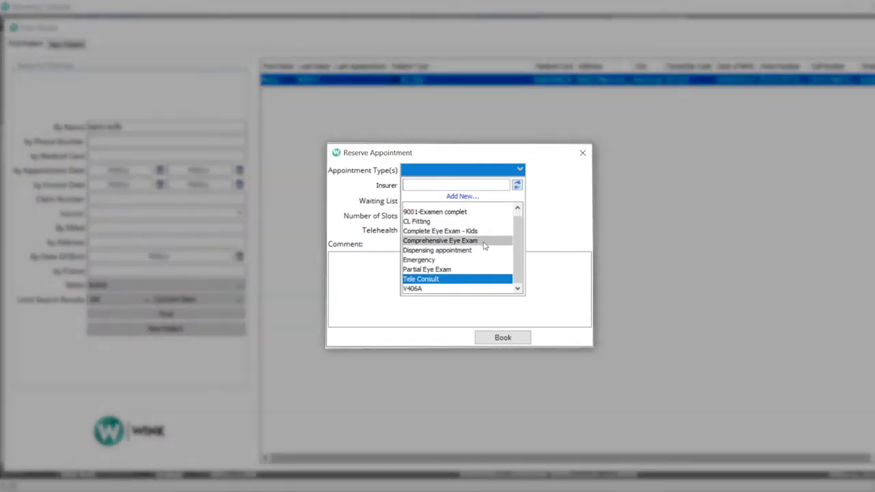
left_click(484, 242)
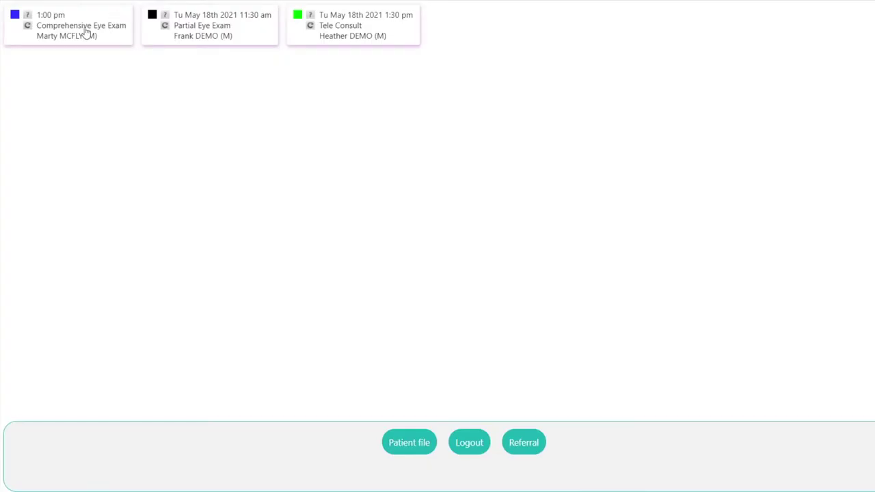
Import auto refractor readings OD -1.75 -0.25 174°, OS -1.50 -1.00 170° from the device.
left_click(87, 33)
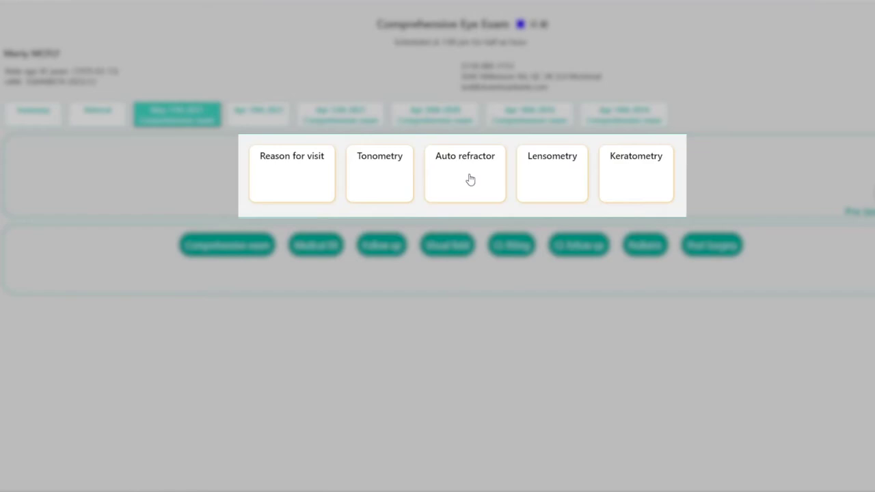
left_click(470, 179)
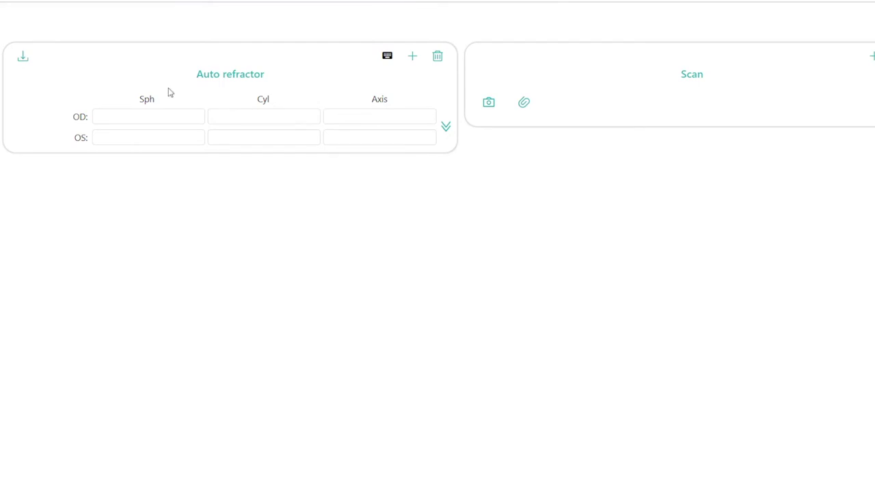
left_click(24, 59)
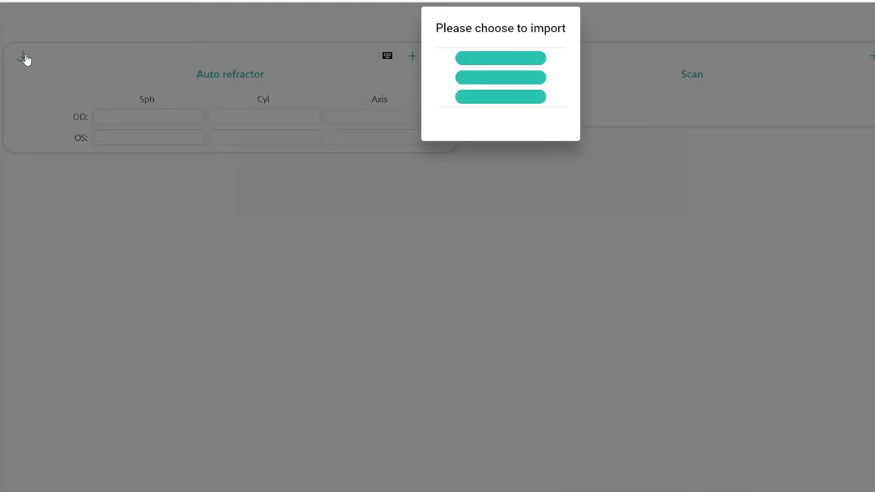
left_click(498, 62)
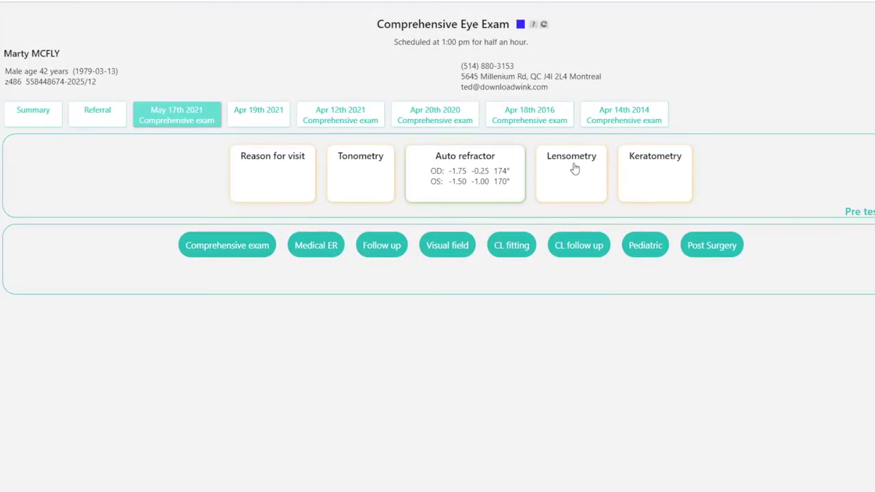
Open the exam's Lensometry section and scroll down through the exam entries.
left_click(574, 169)
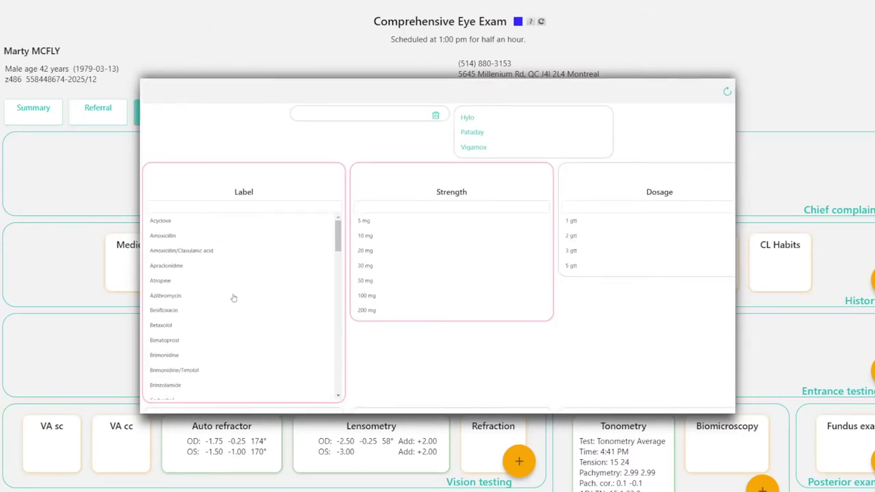
scroll(233, 298, "down", 2)
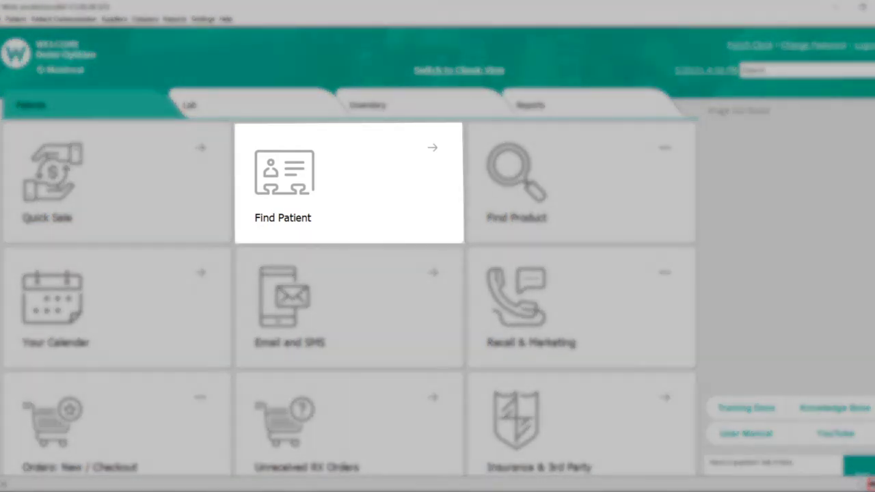
Find Marty MCFLY's file and create a new invoice with a blank Rx worksheet.
left_click(376, 194)
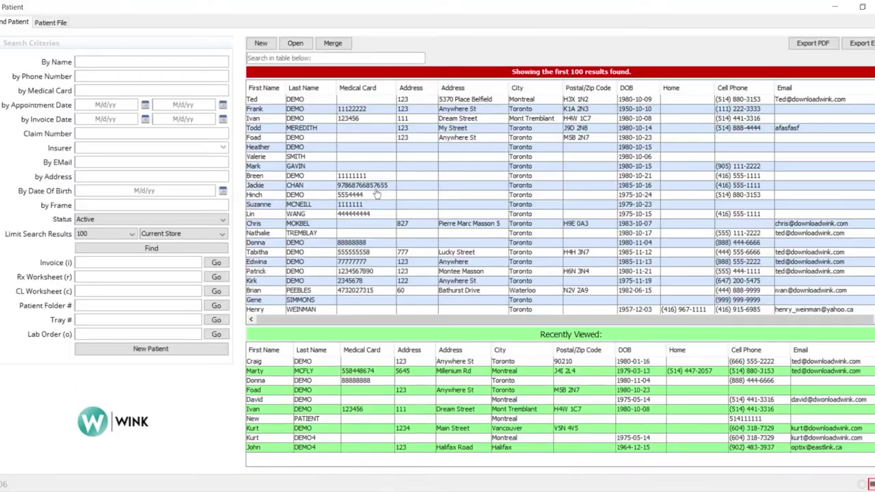
left_click(117, 63)
type("marty mcfly")
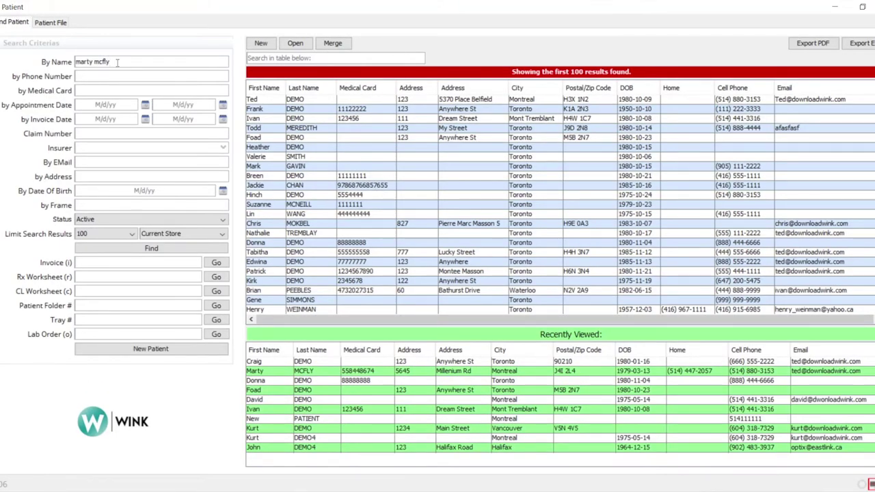
double_click(338, 88)
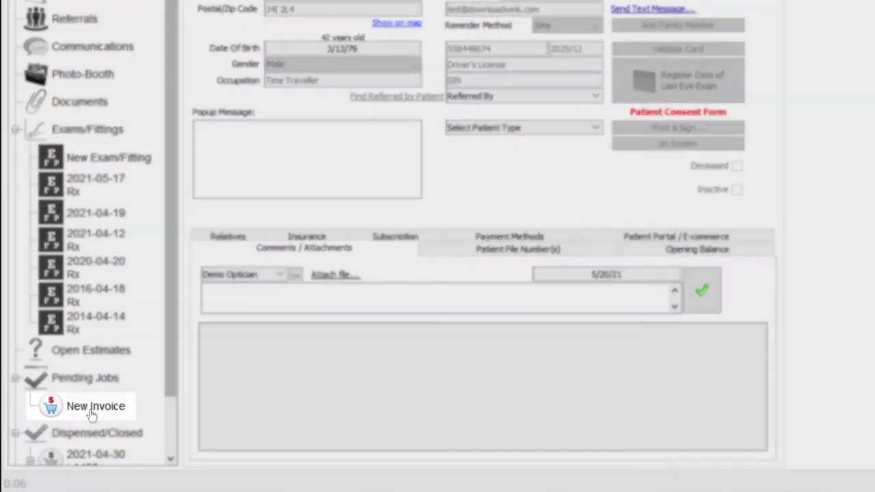
left_click(90, 412)
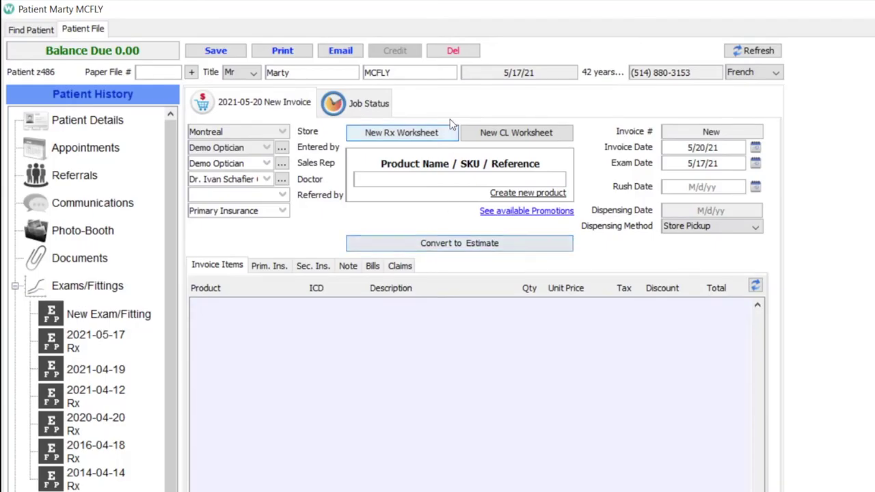
left_click(450, 133)
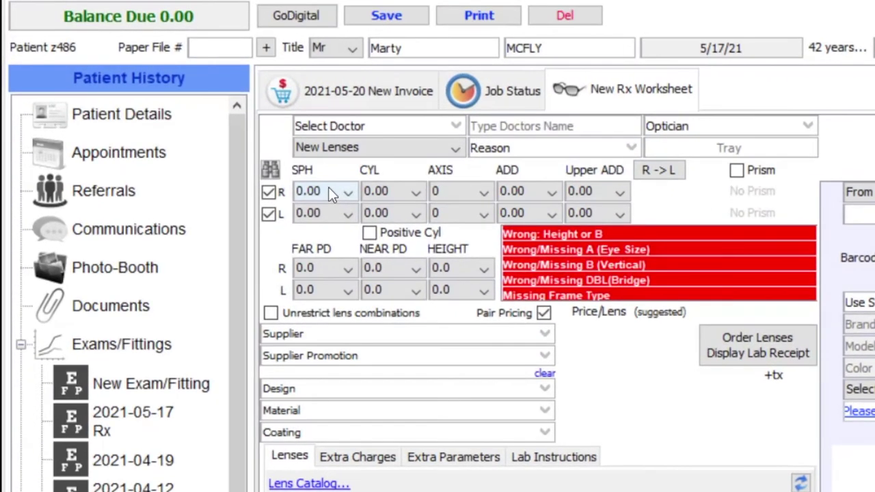
Enter the prescription: sphere -2.00, cylinder -1.00, axis 90, add +2.00.
left_click(179, 135)
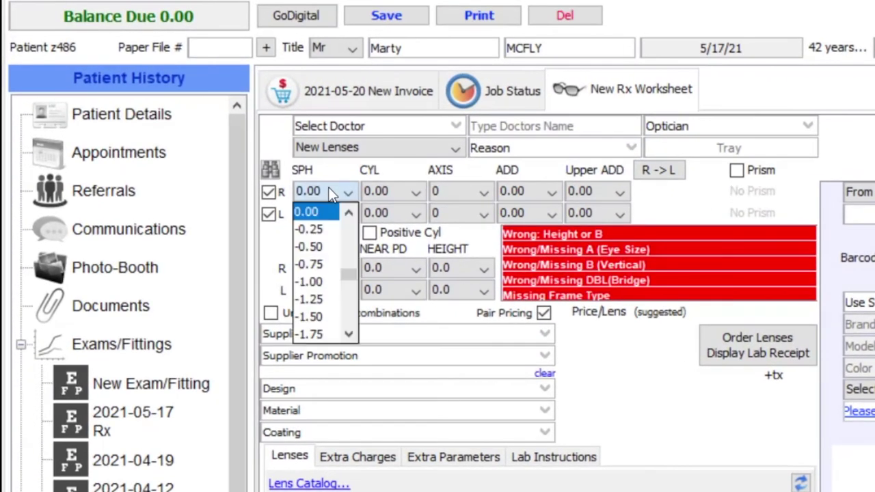
key("Down")
key("Down")
key("Down")
key("Down")
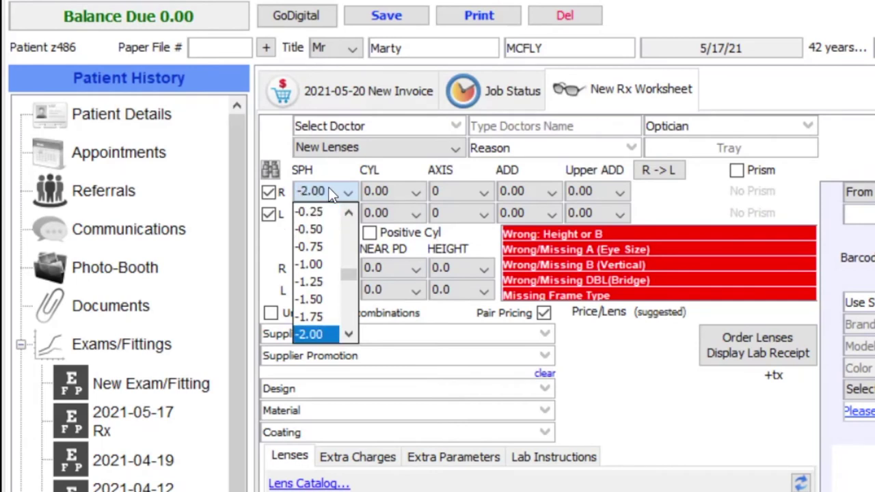
key("Tab")
type("-10")
key("Tab")
type("90")
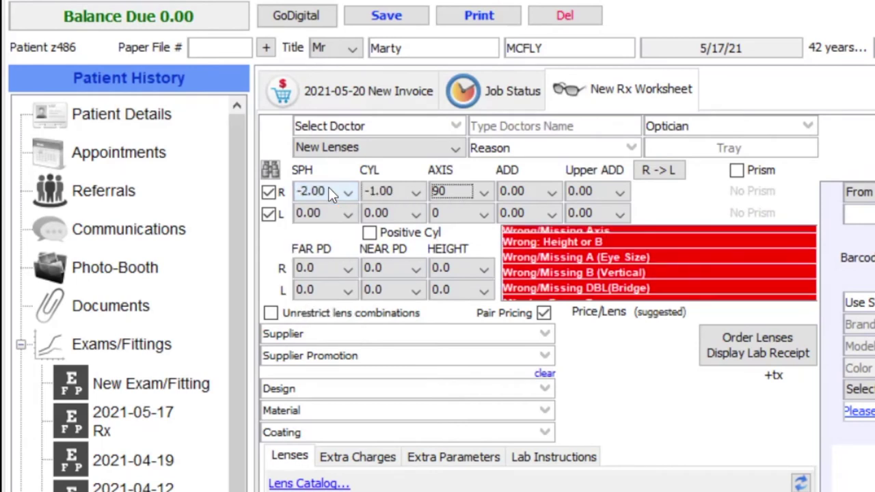
key("Tab")
type("+2")
Set far PD to 32.0 and fitting height to 18.0 for both eyes.
left_click(324, 269)
type("32")
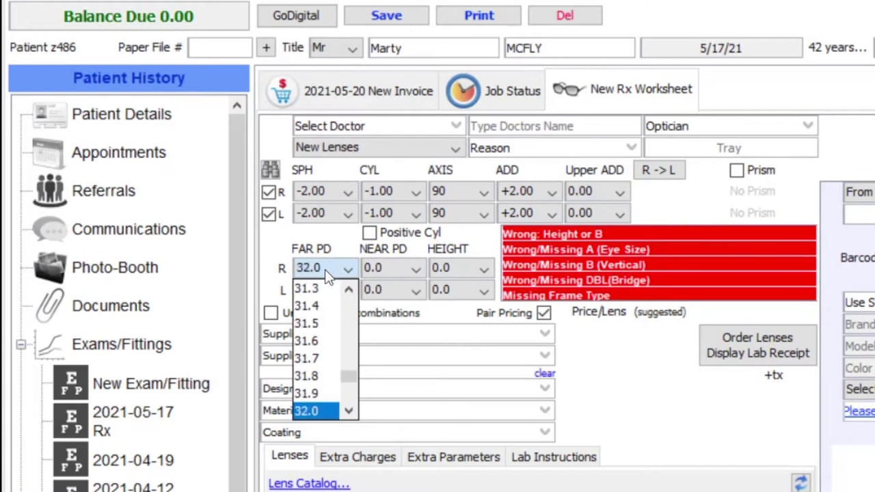
key("Tab")
key("Tab")
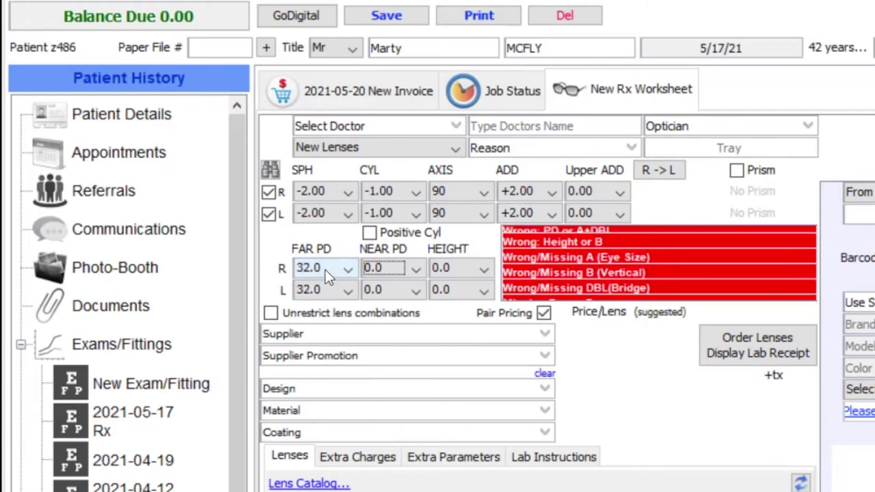
key("Tab")
key("Tab")
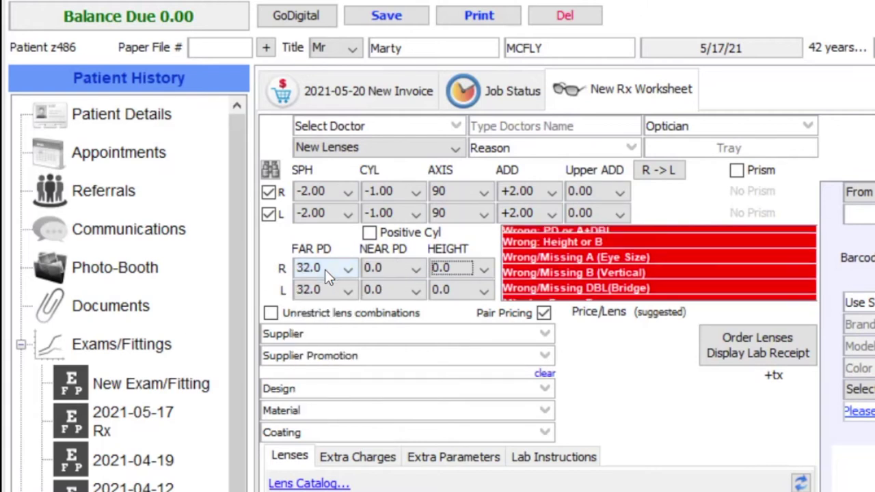
type("18")
key("Tab")
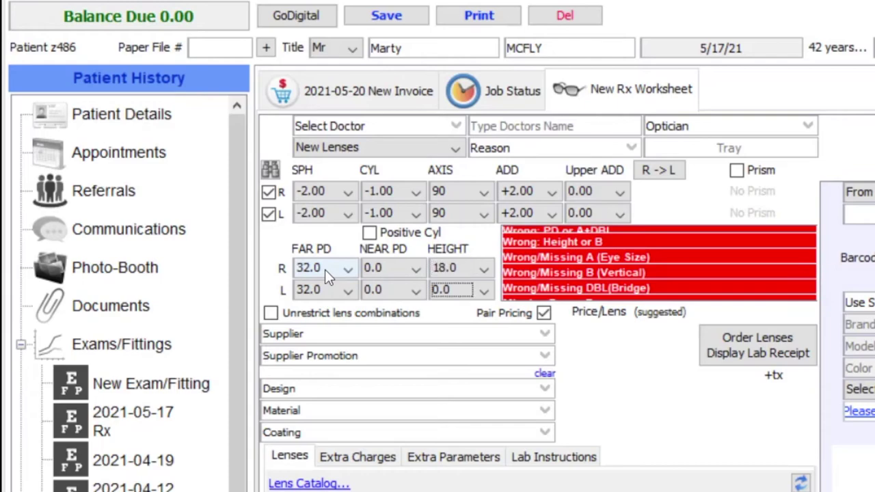
type("18")
key("Tab")
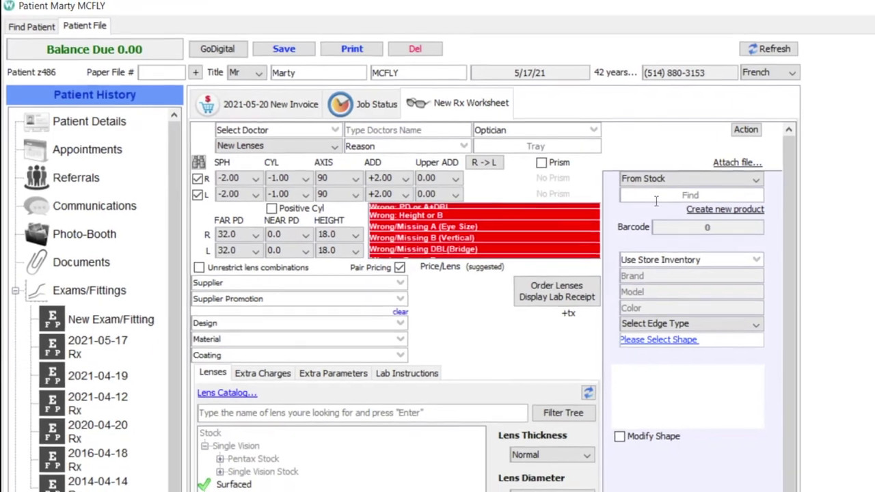
Add the Ray Ban RB 456 frame by looking up stock code s100.
left_click(655, 198)
type("s10")
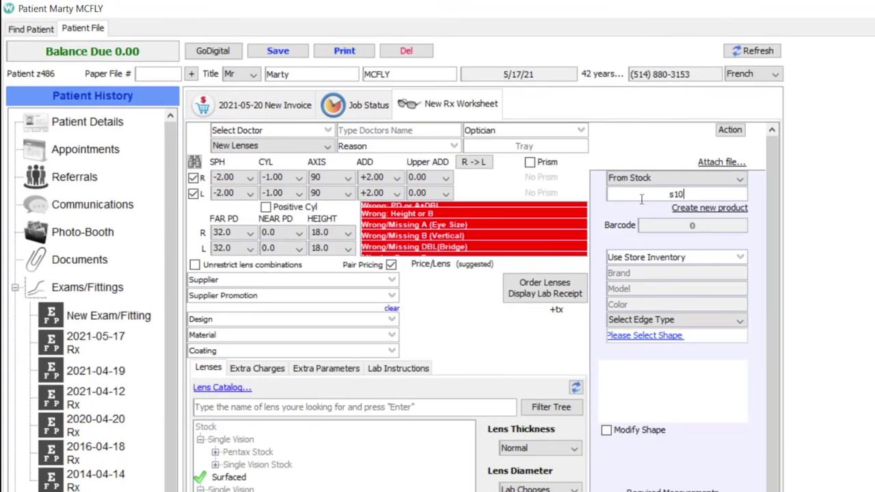
type("0")
key("Return")
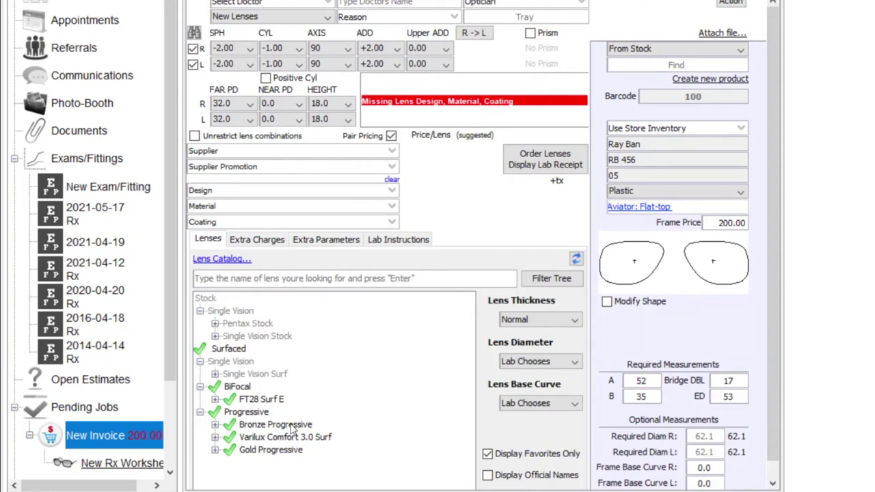
Choose Bronze Progressive lenses in TL16 material with Crizal EC coating.
double_click(292, 425)
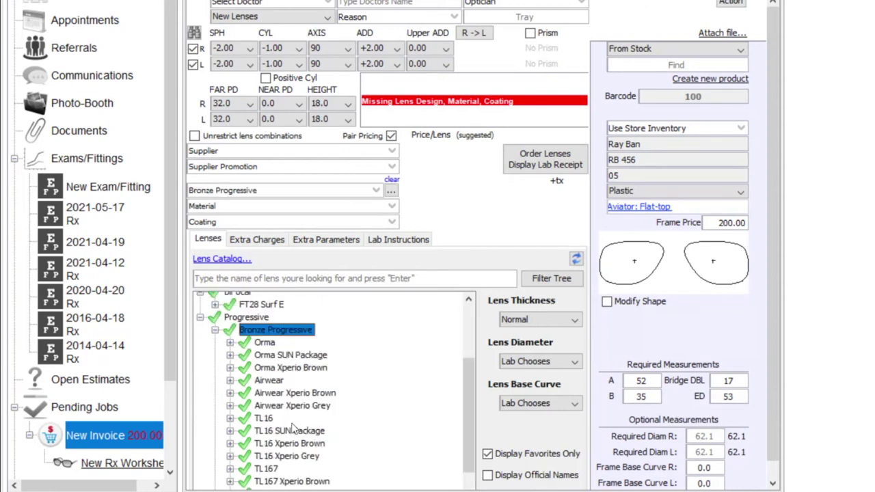
double_click(264, 418)
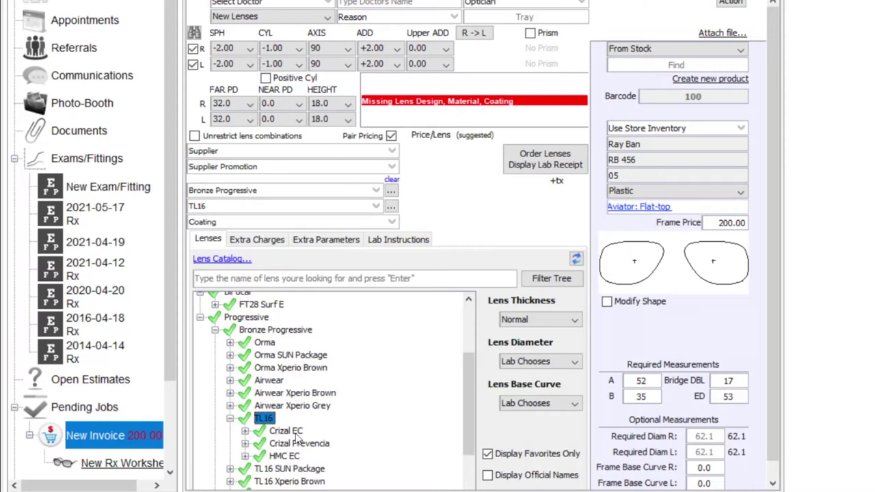
left_click(286, 431)
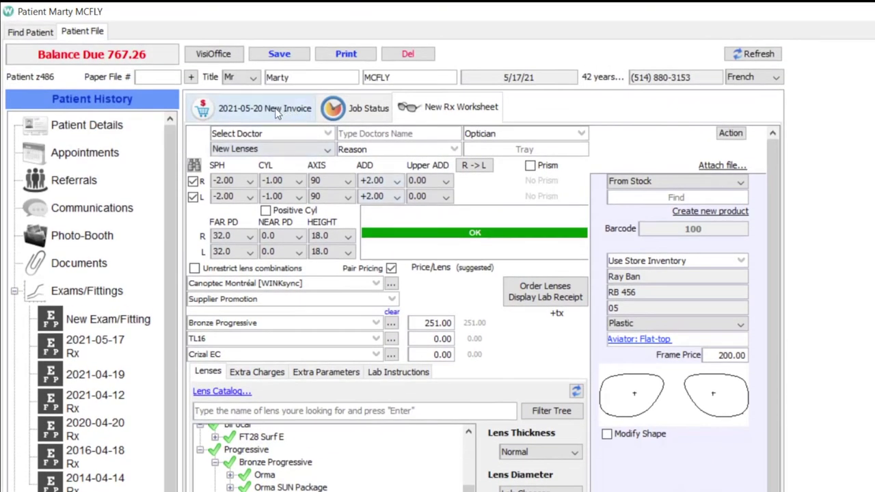
Check the invoice's frame and two lenses totalling 702.00, then return to the Rx worksheet.
left_click(276, 111)
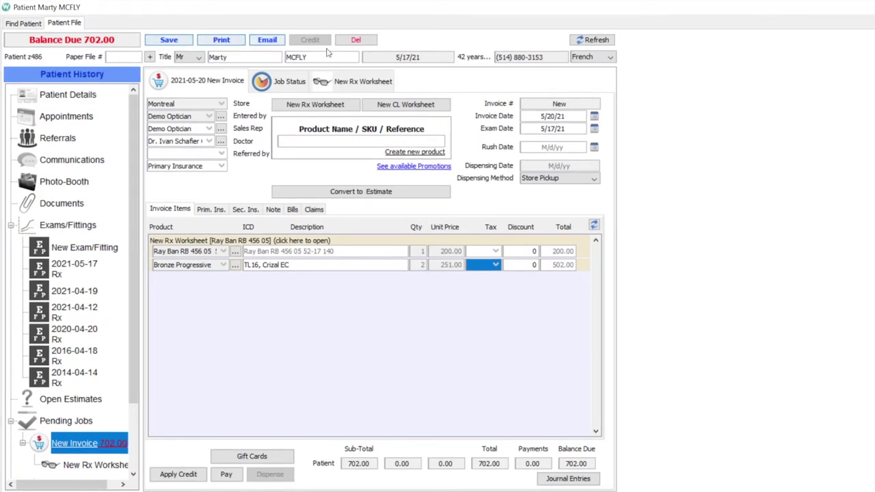
left_click(361, 82)
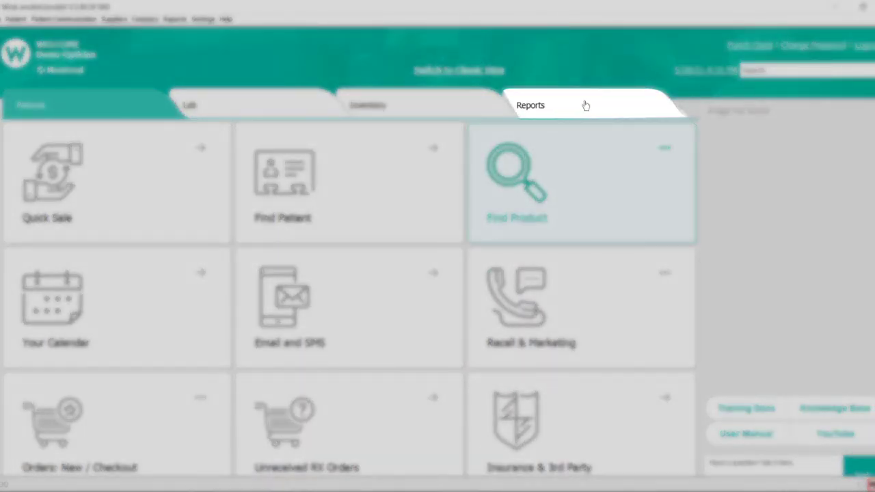
Generate the Montreal End Of Day Report showing 1,101.00 in sales and view both pages.
left_click(586, 105)
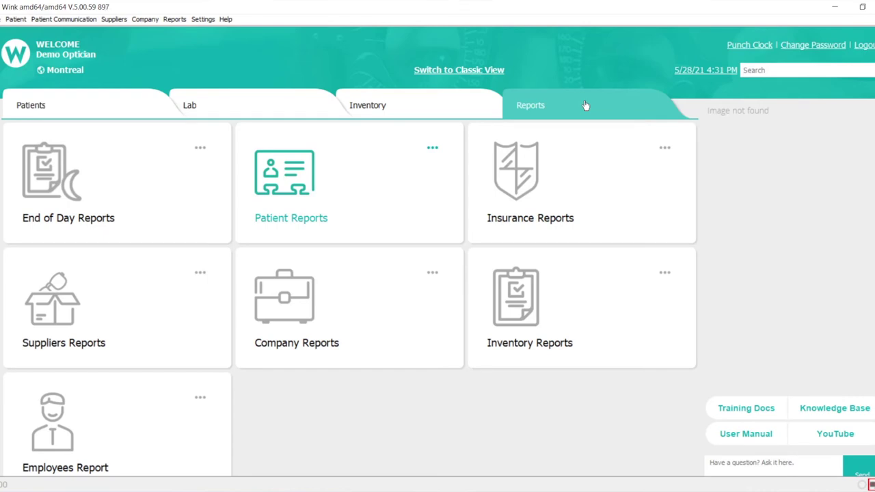
left_click(123, 175)
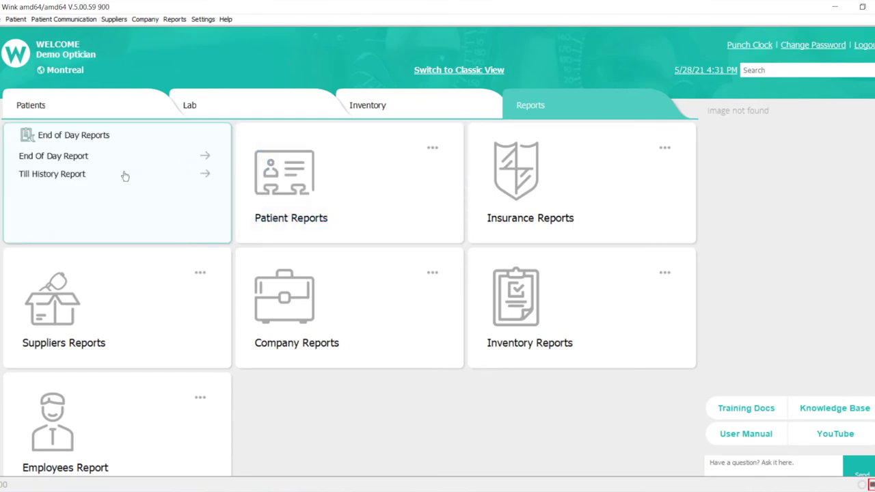
left_click(75, 160)
left_click(103, 178)
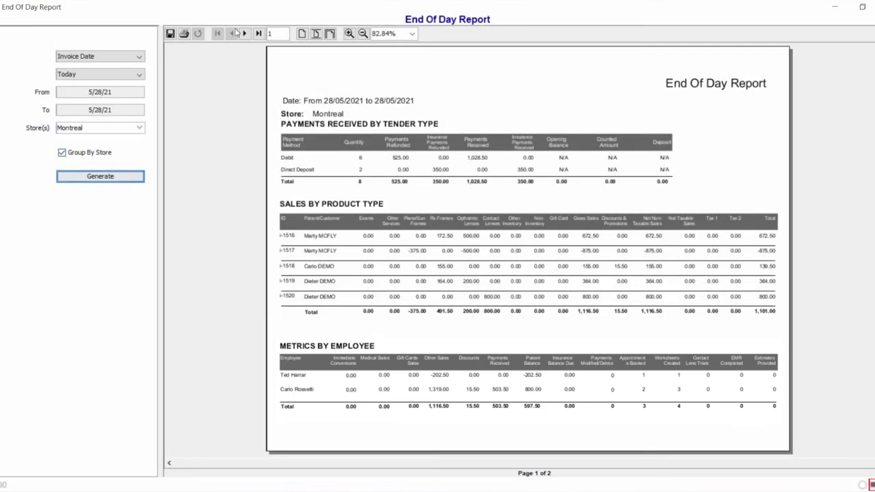
left_click(245, 33)
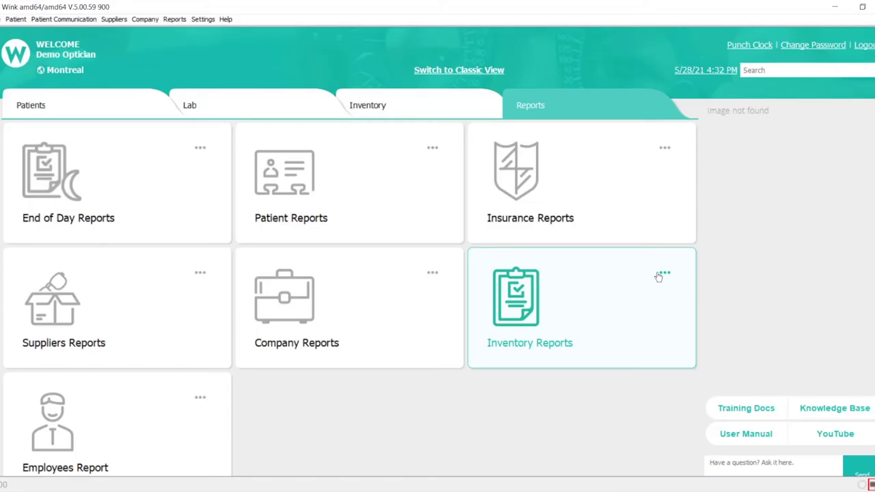
left_click(660, 275)
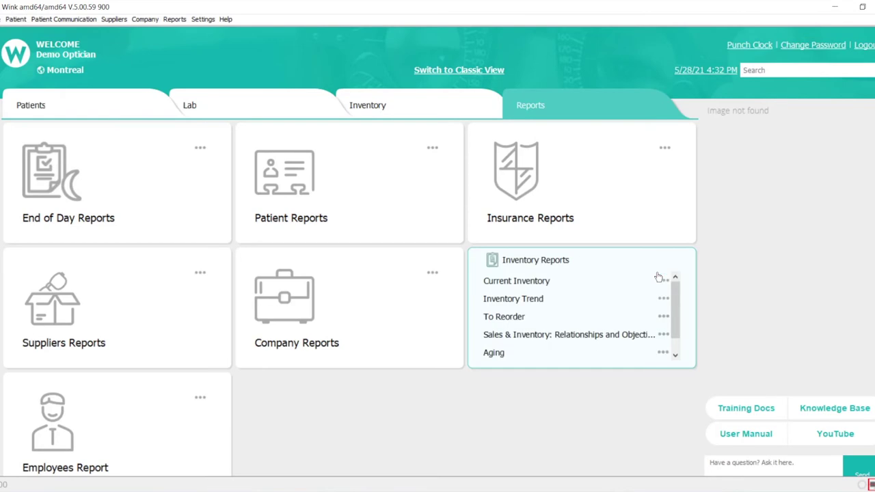
Generate the Frame Inventory Report and page through to its frame table.
left_click(536, 280)
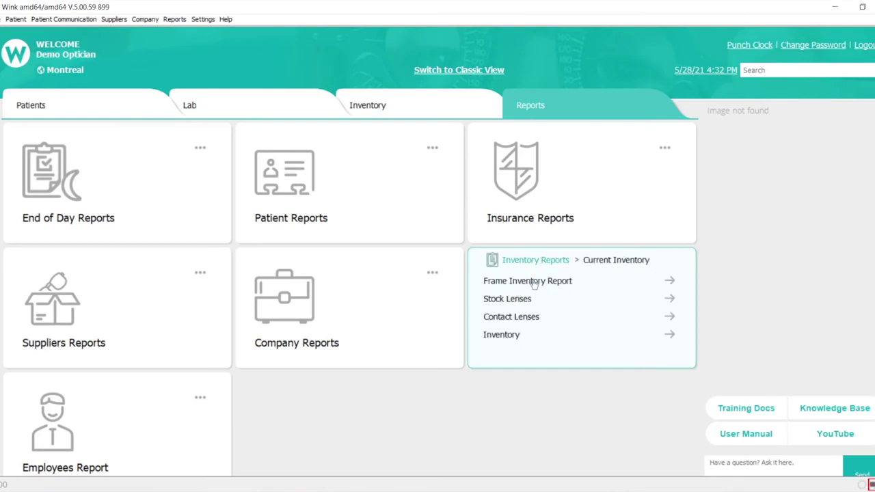
left_click(534, 281)
left_click(113, 397)
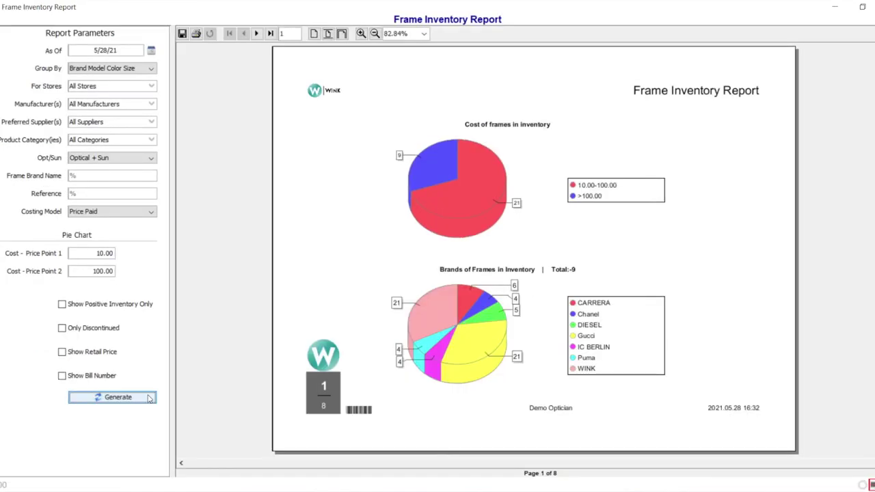
left_click(256, 33)
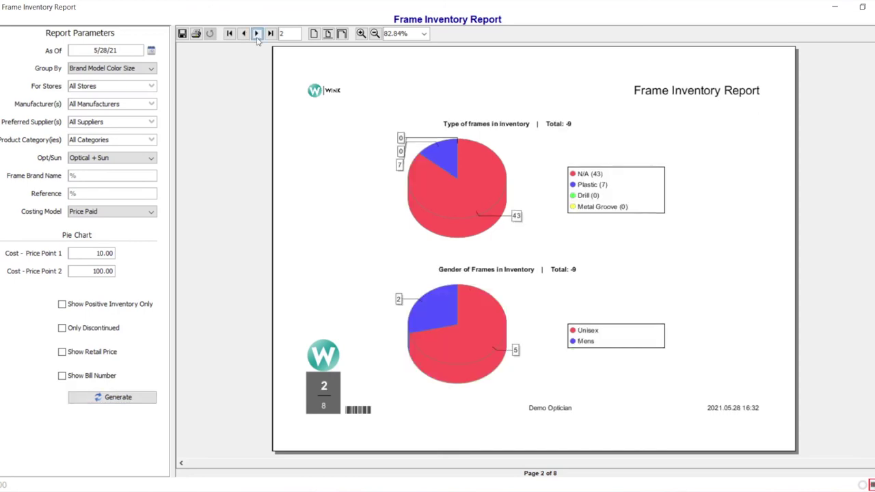
left_click(257, 33)
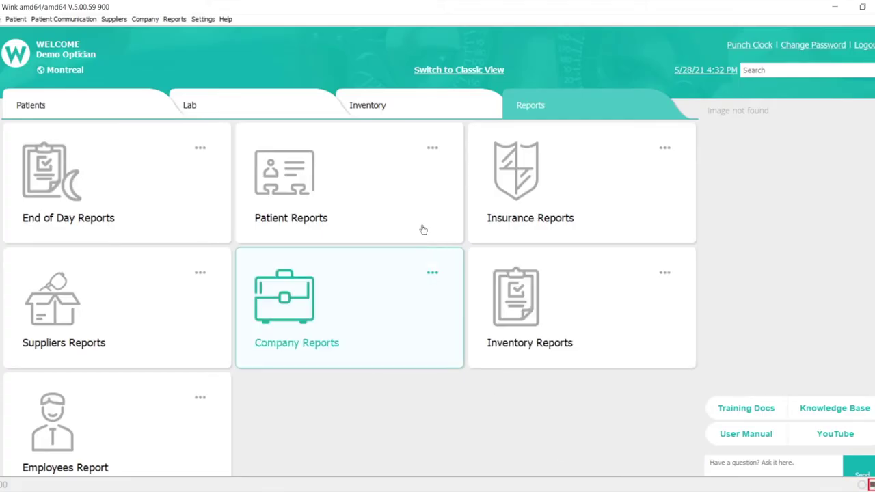
left_click(419, 228)
Generate this month's Appointment to Sales Conversion report (17,972 total) and view page two.
left_click(266, 171)
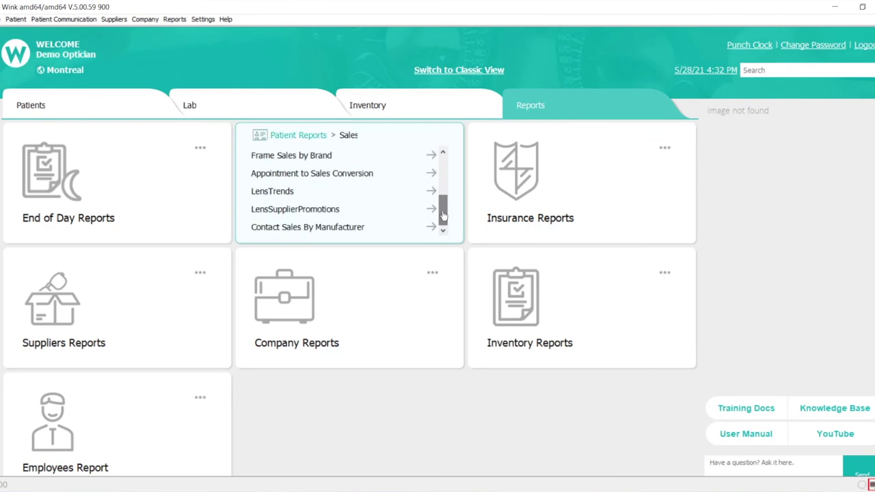
left_click(348, 175)
left_click(157, 249)
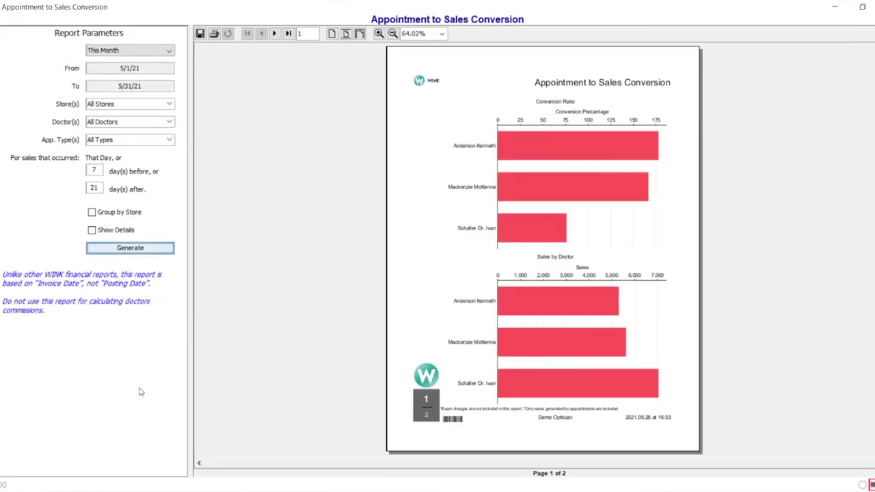
left_click(276, 35)
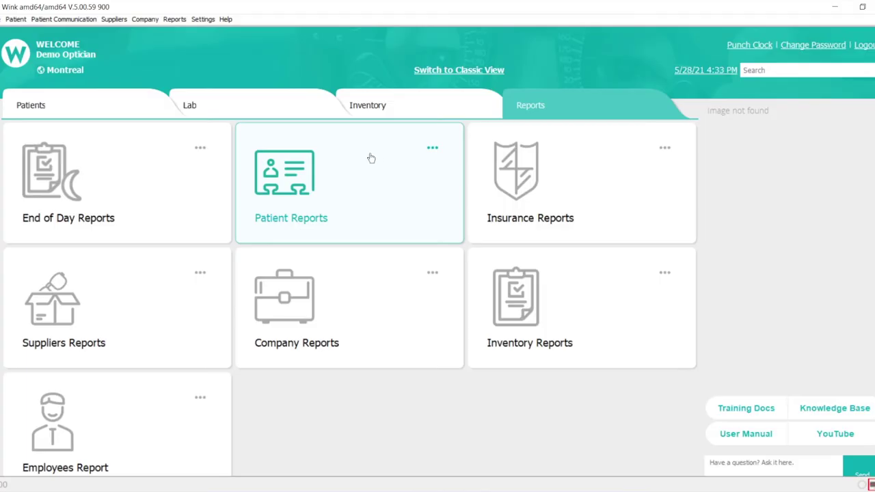
left_click(369, 157)
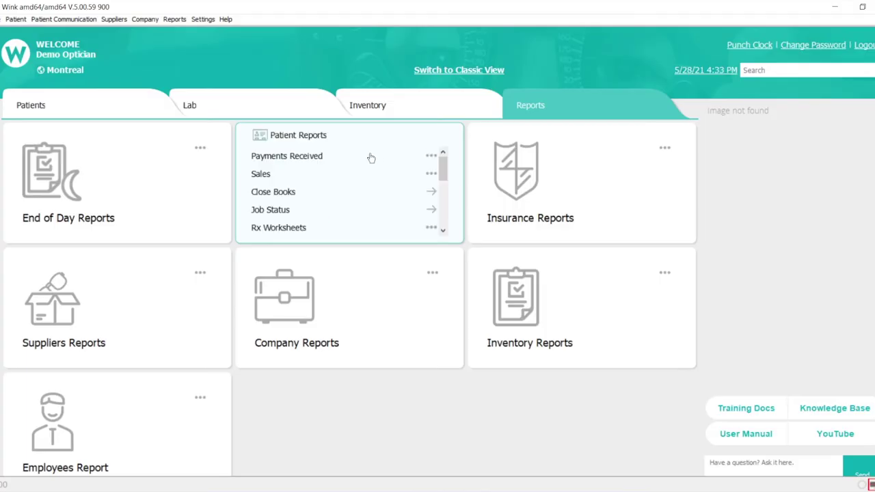
Generate this month's Job Status report from Patient Reports, listing non-dispensed jobs and non-received orders.
left_click(275, 217)
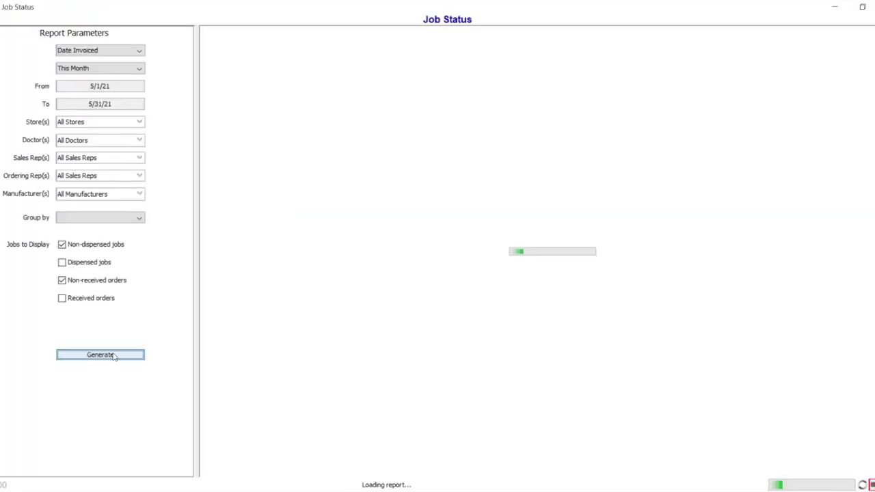
left_click(114, 355)
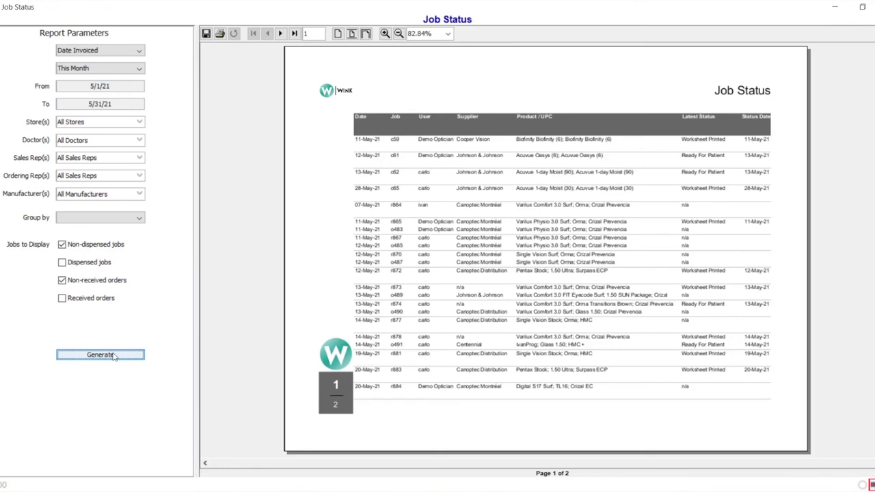